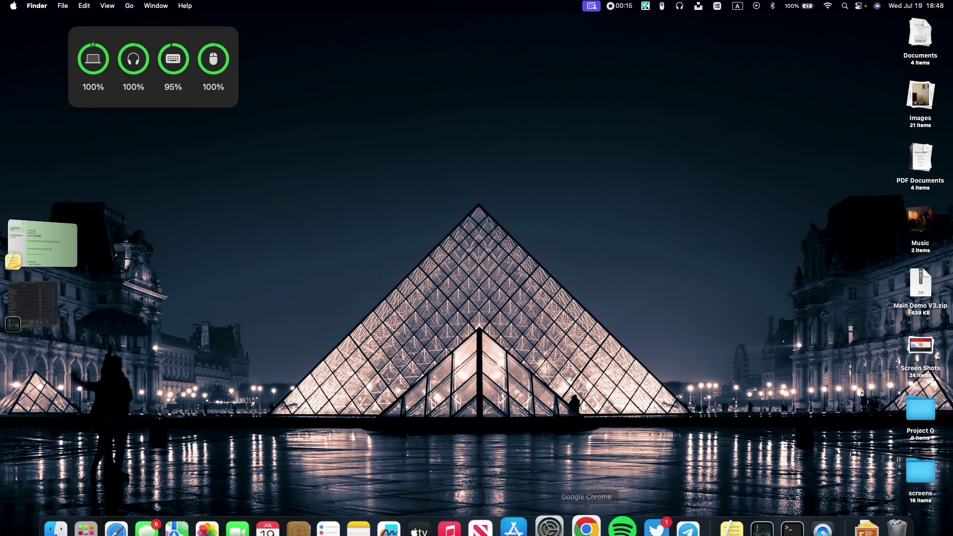
# Step: Go to the Desktop & Dock pane in System Settings
pyautogui.moveTo(550, 527)
pyautogui.click(553, 512)
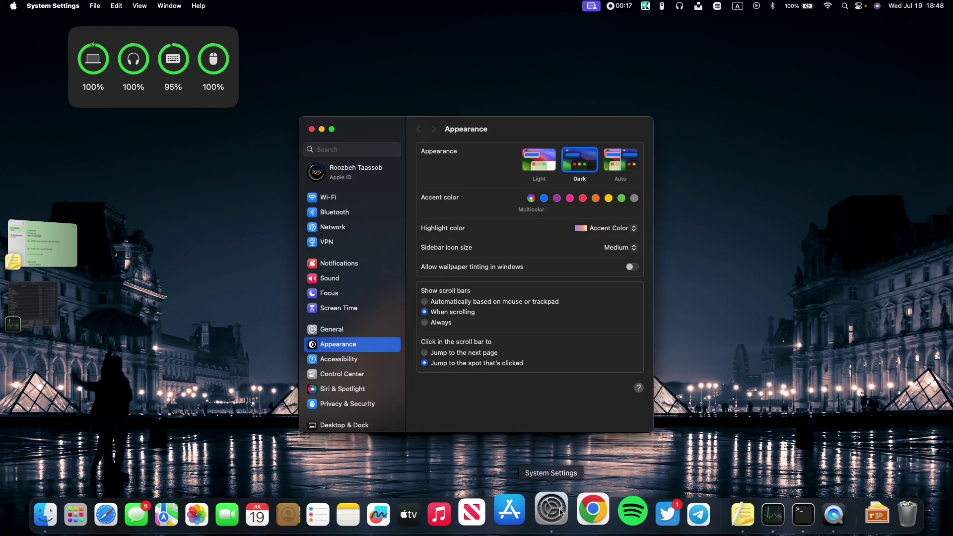
pyautogui.scroll(-3, 367, 360)
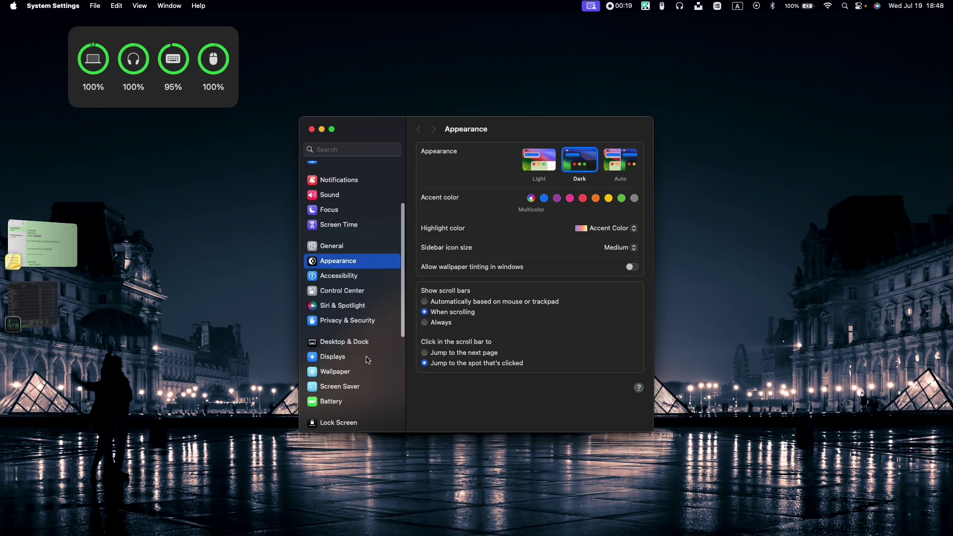
pyautogui.click(353, 344)
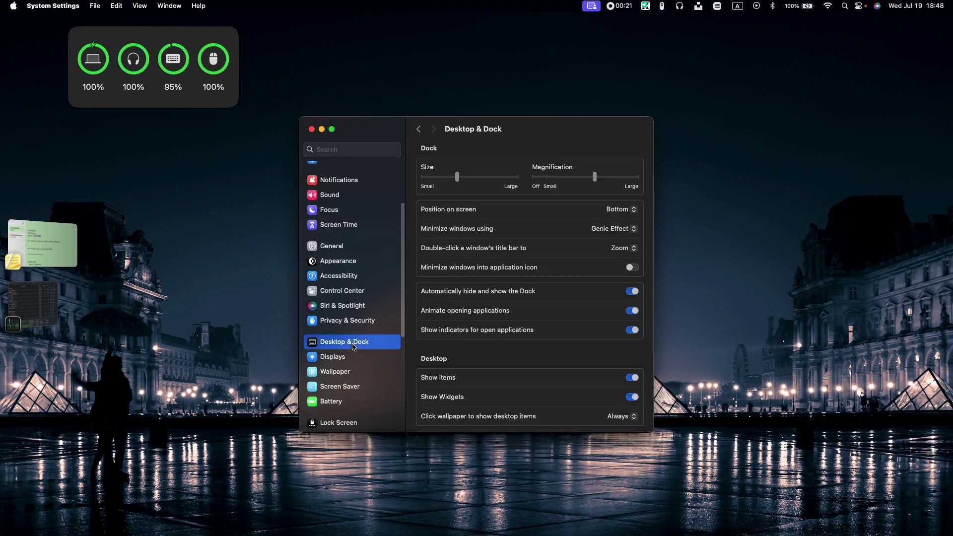
pyautogui.scroll(-5, 549, 321)
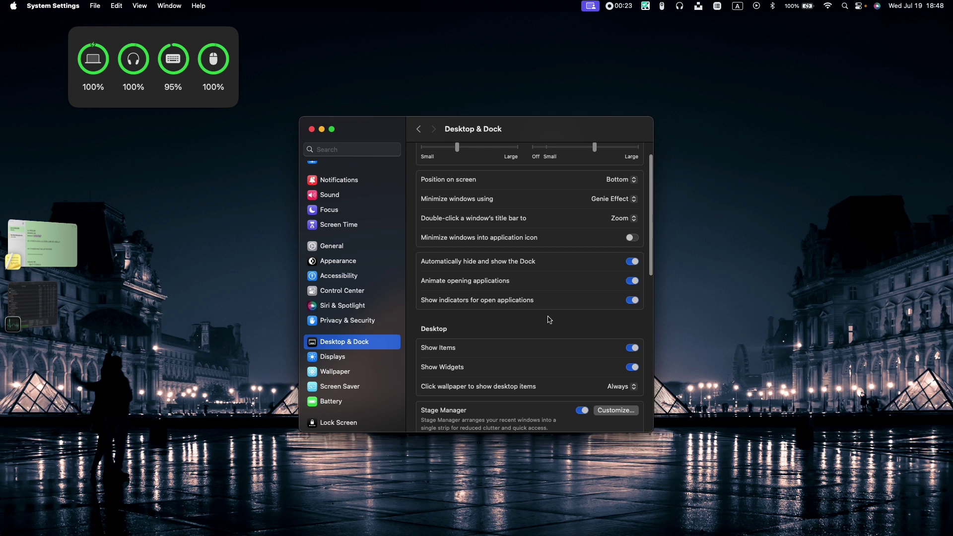
pyautogui.scroll(-2, 549, 319)
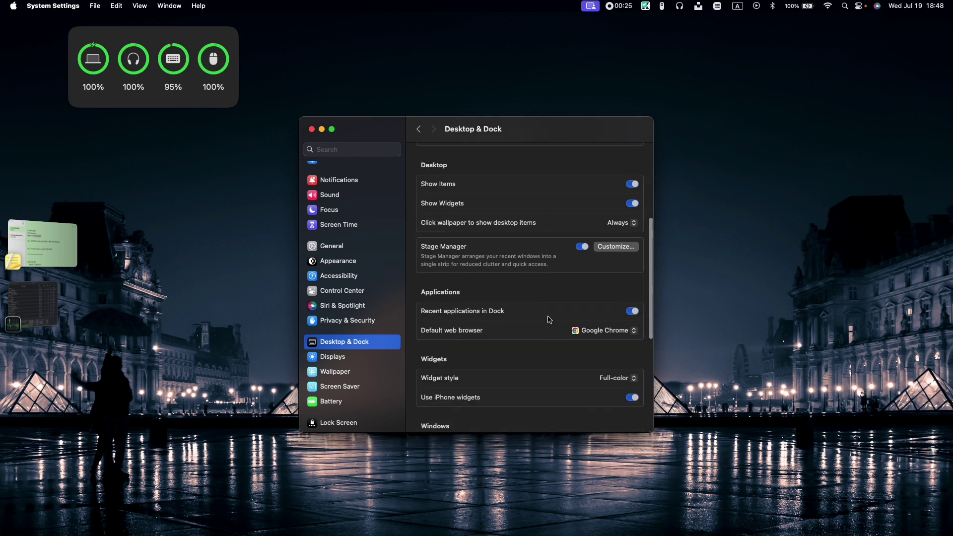
pyautogui.scroll(-1, 487, 364)
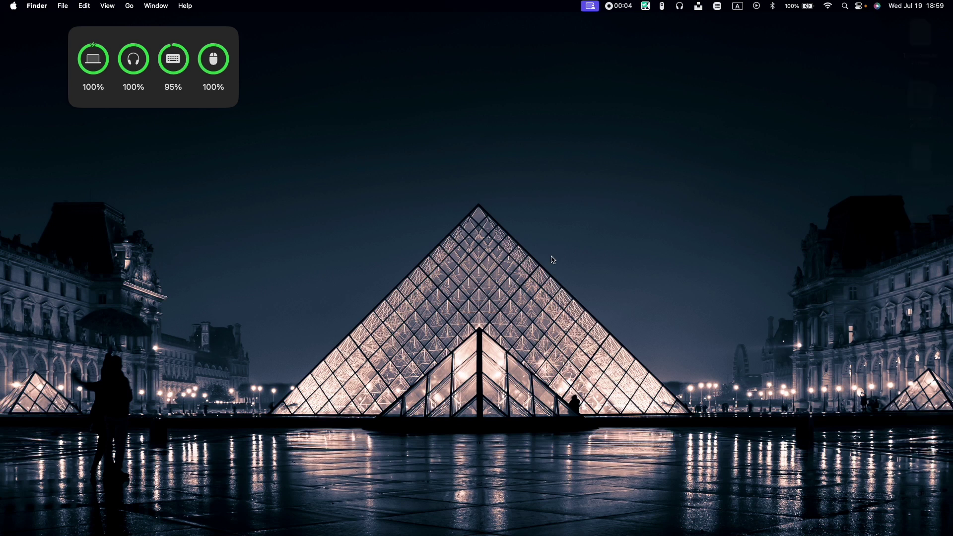
# Step: Choose Edit Widgets… from the desktop's shortcut menu to show the widget gallery
pyautogui.rightClick(552, 259)
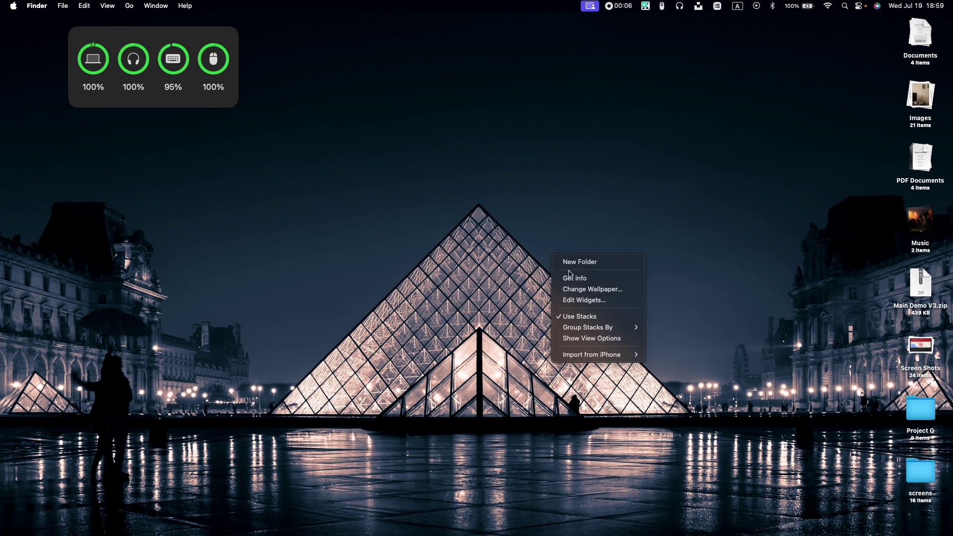
pyautogui.click(577, 300)
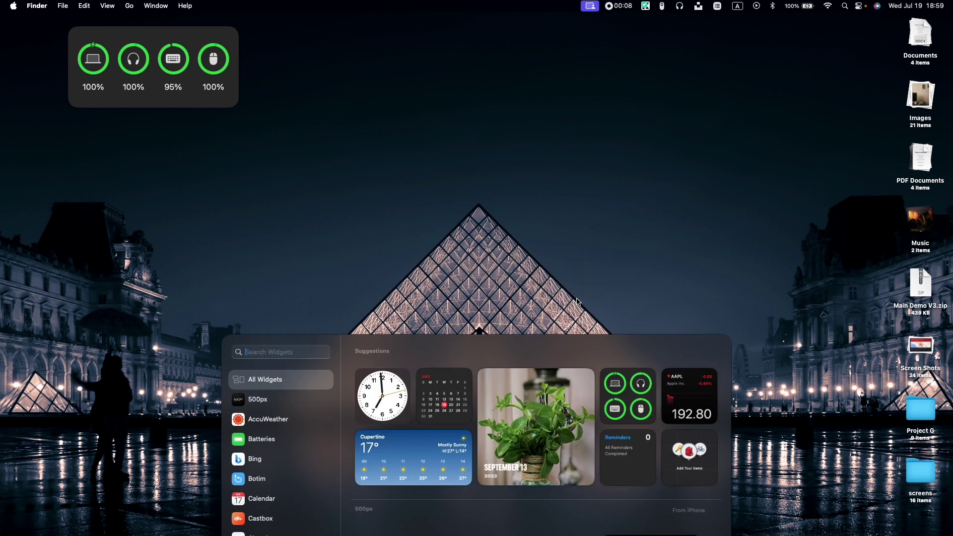
pyautogui.scroll(-5, 618, 408)
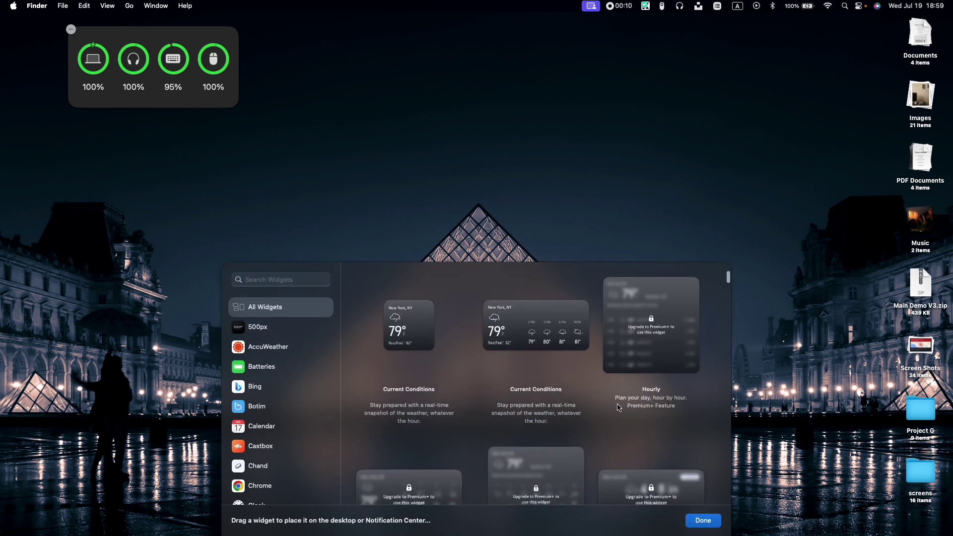
pyautogui.scroll(-5, 618, 408)
pyautogui.scroll(-5, 619, 408)
pyautogui.scroll(-3, 618, 408)
pyautogui.scroll(-5, 618, 408)
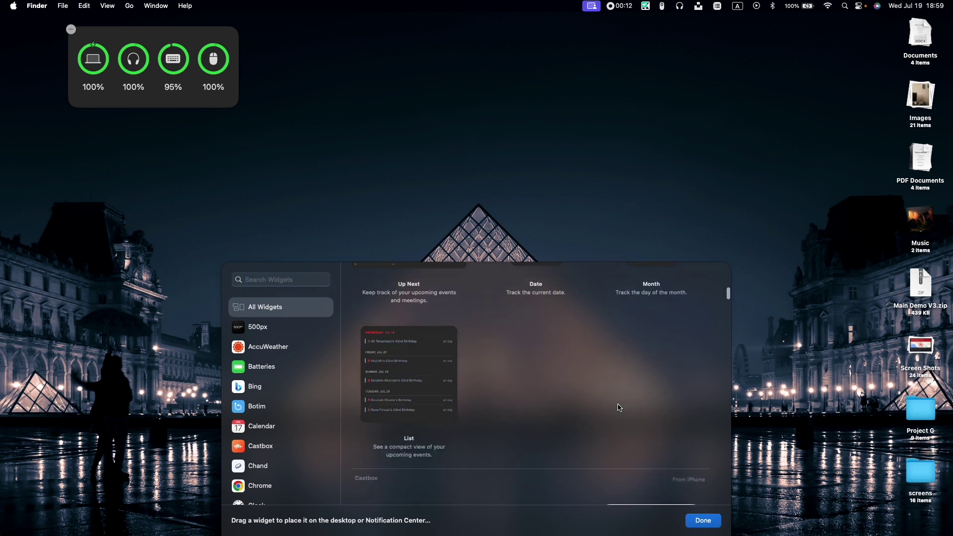
pyautogui.scroll(-5, 618, 408)
pyautogui.scroll(-4, 653, 367)
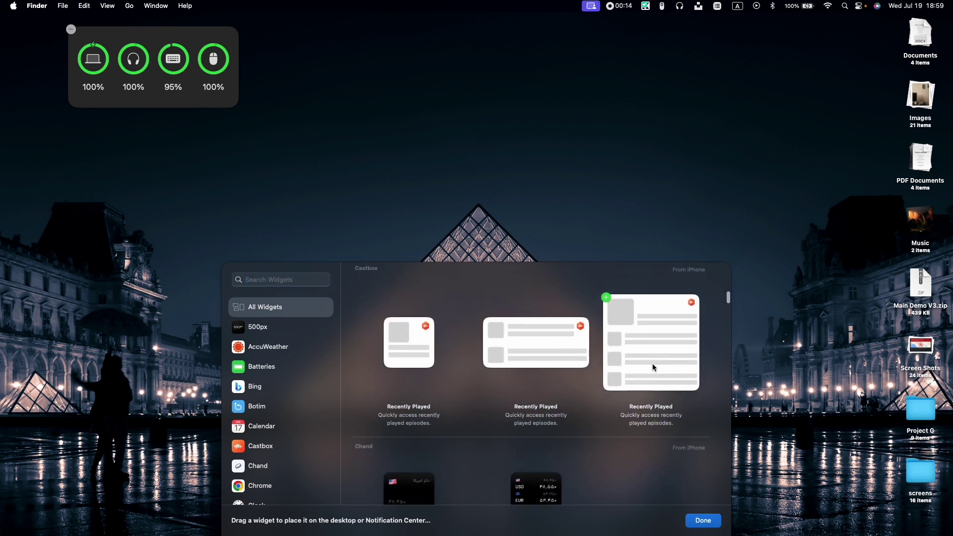
pyautogui.scroll(-4, 654, 368)
pyautogui.scroll(-4, 654, 368)
pyautogui.scroll(-4, 654, 367)
pyautogui.scroll(-2, 654, 365)
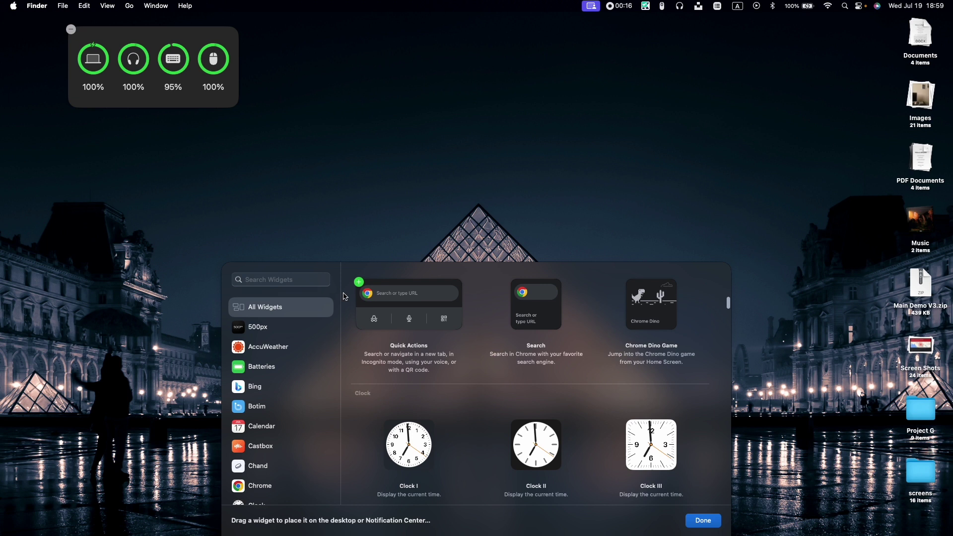
# Step: Search 'wiki' and drag the medium Picture of the day widget to the top of the desktop
pyautogui.click(300, 279)
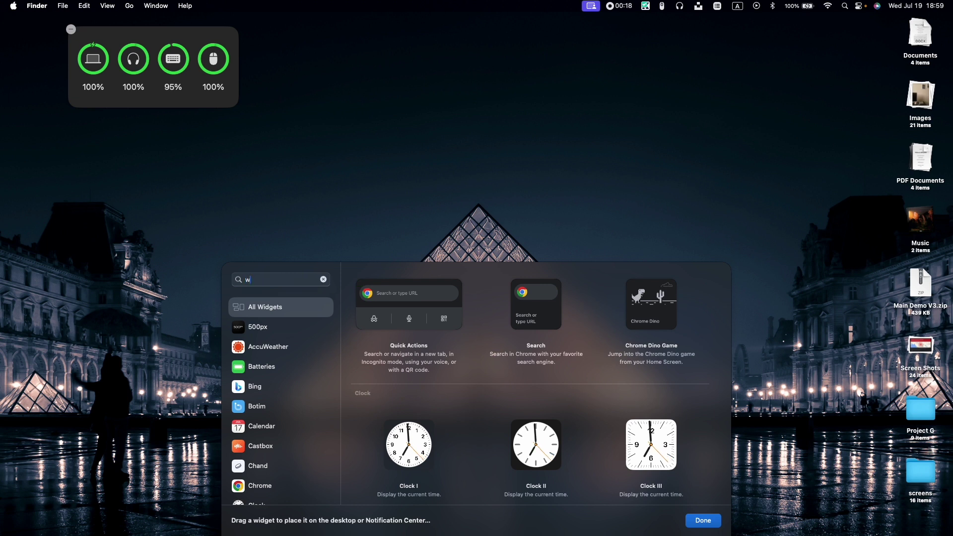
pyautogui.write('wiki')
pyautogui.moveTo(535, 345)
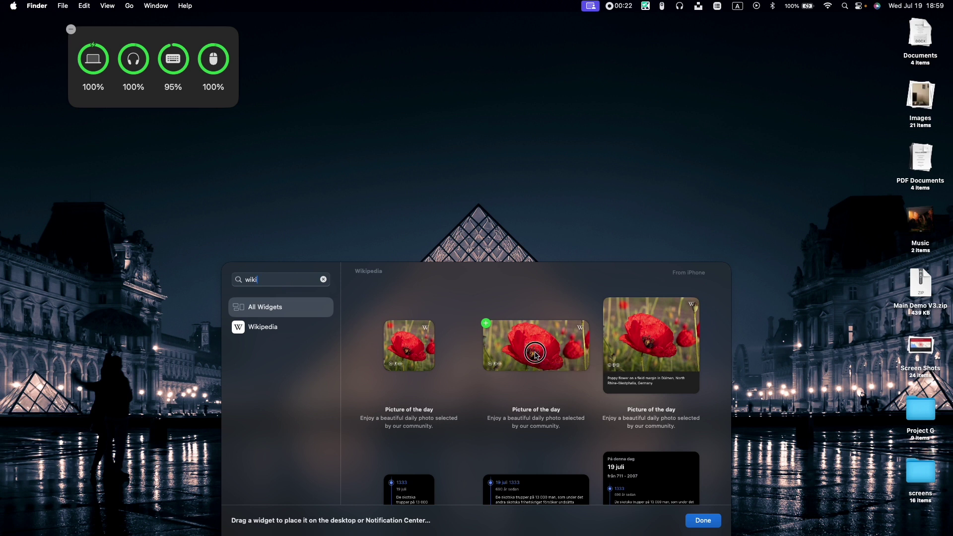
pyautogui.moveTo(535, 355)
pyautogui.mouseDown()
pyautogui.moveTo(359, 97)
pyautogui.moveTo(330, 76)
pyautogui.mouseUp()
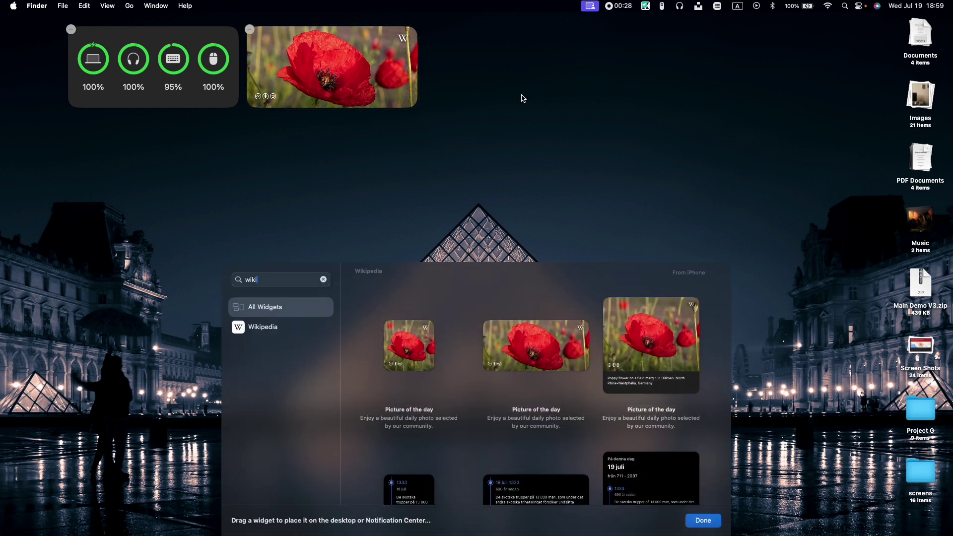
# Step: Search 'deep' and filter the gallery to Deepstash widgets
pyautogui.click(323, 280)
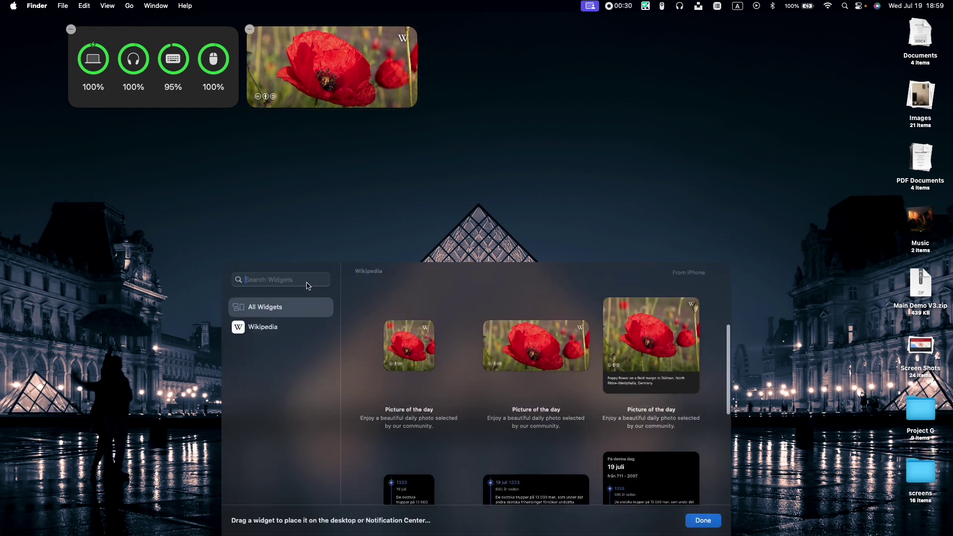
pyautogui.write('deep')
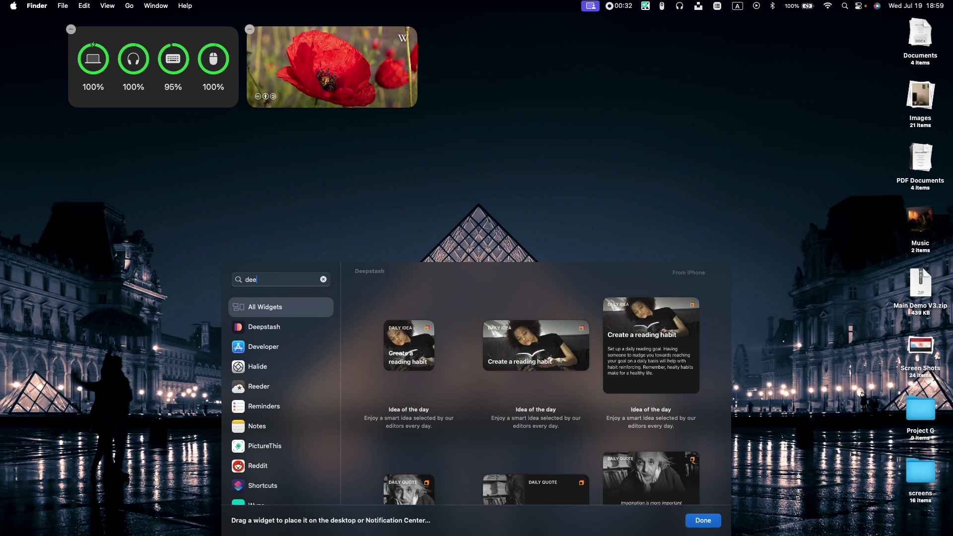
pyautogui.click(263, 327)
pyautogui.scroll(-3, 468, 437)
pyautogui.scroll(-2, 468, 436)
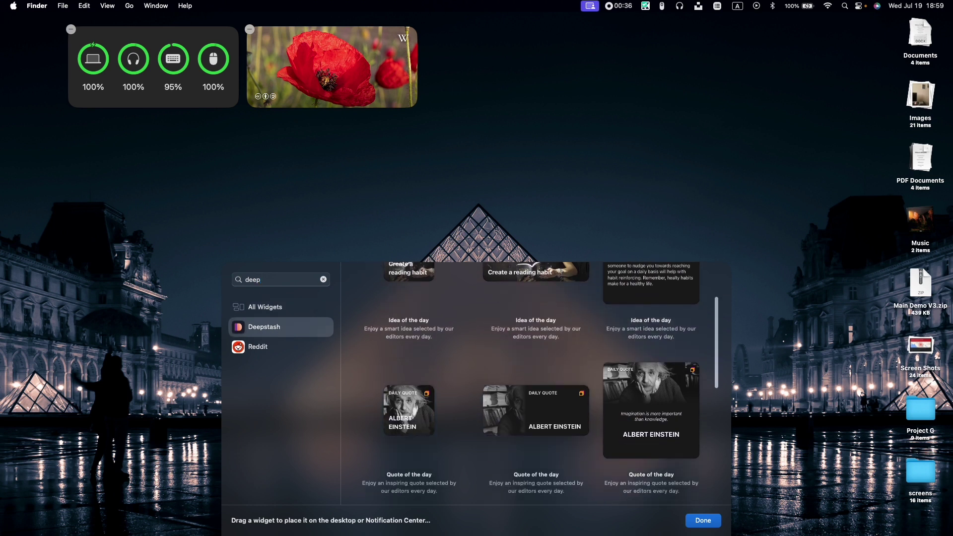
pyautogui.moveTo(648, 422)
pyautogui.mouseDown()
pyautogui.moveTo(533, 146)
pyautogui.moveTo(506, 110)
pyautogui.mouseUp()
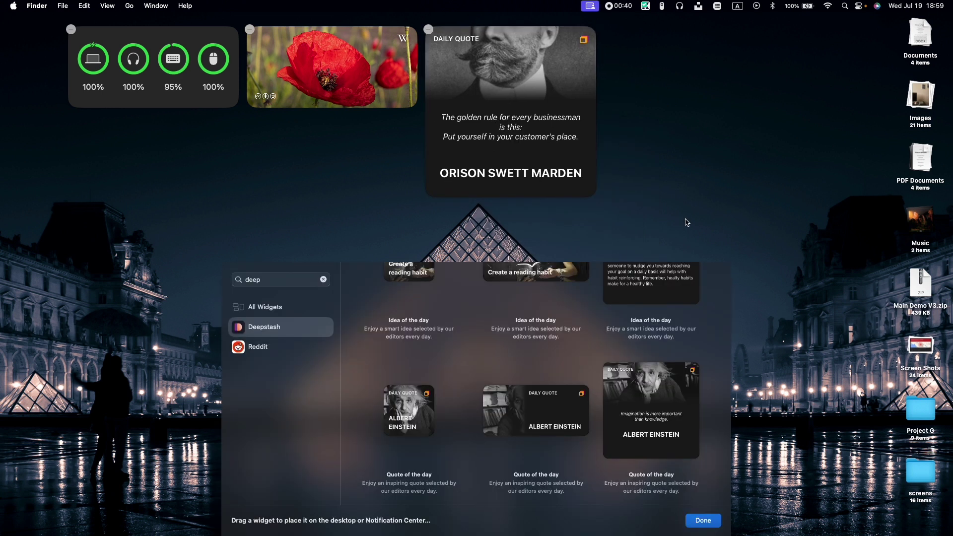
# Step: Remove the Deepstash Quote of the day widget from the desktop via Remove Widget
pyautogui.rightClick(537, 144)
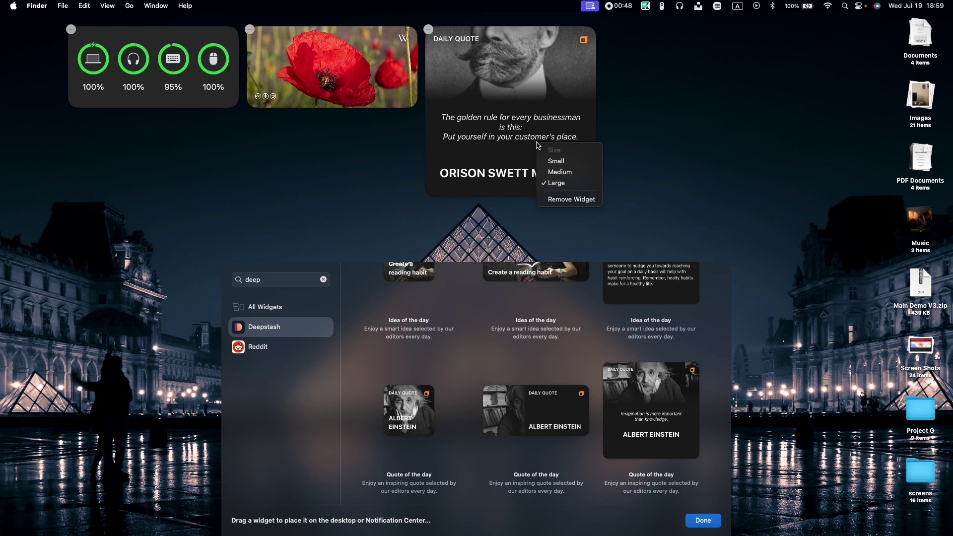
pyautogui.click(565, 199)
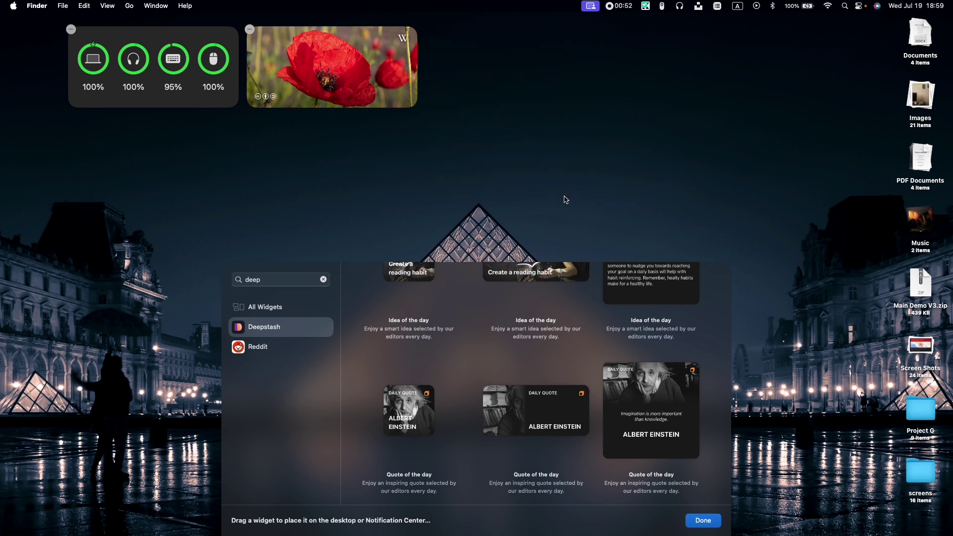